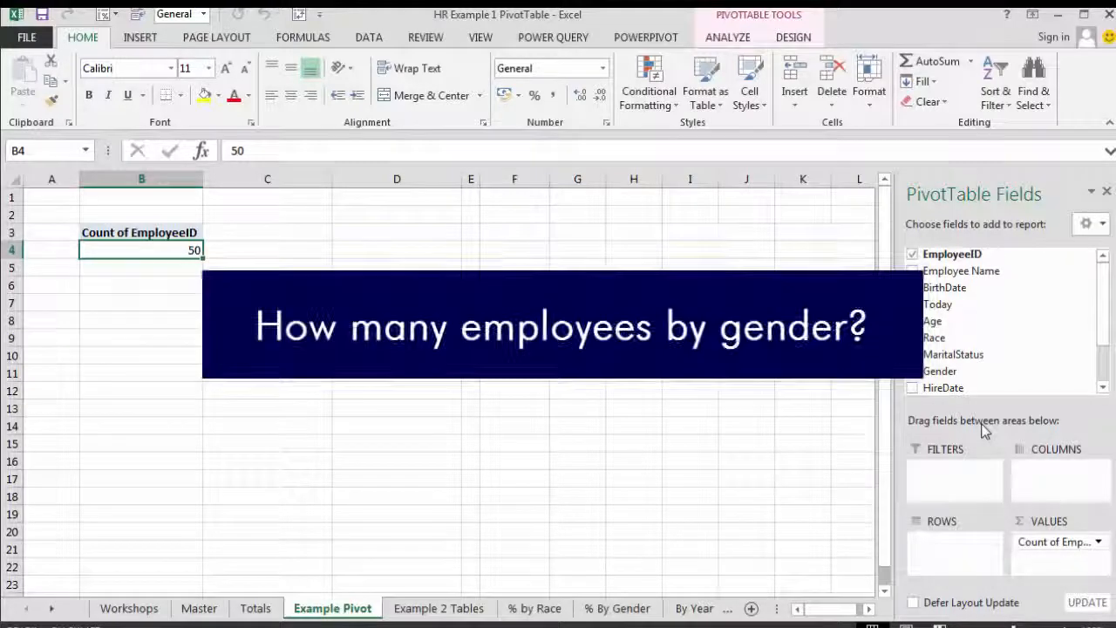
- Break down the pivot table's employee count by Gender in the rows
scroll(1100, 354, "down", 1)
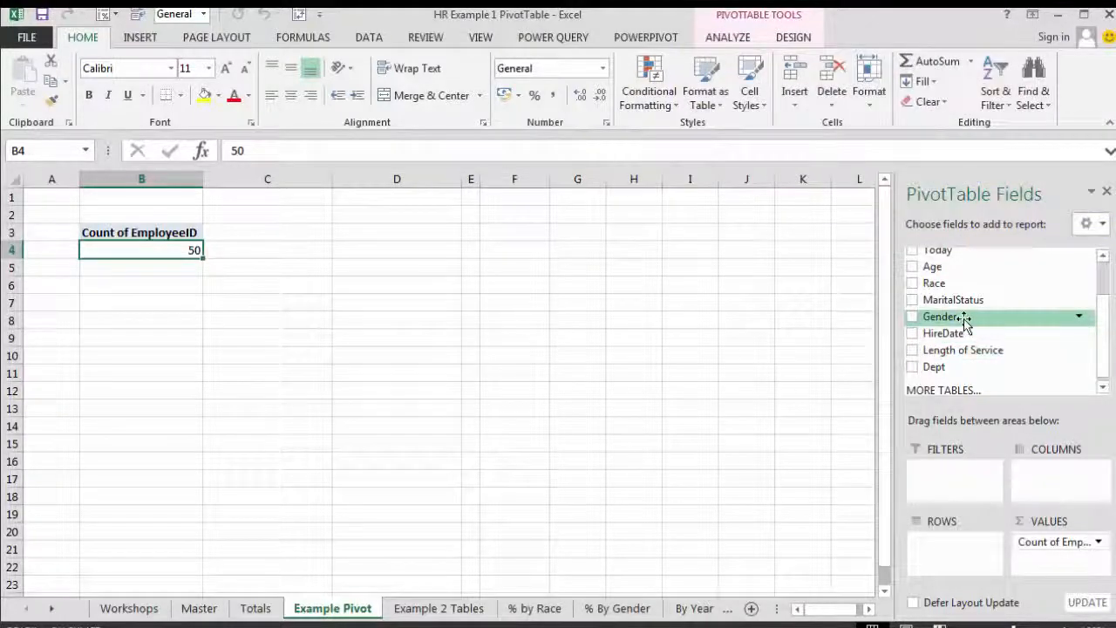
left_click_drag(942, 317, 951, 545)
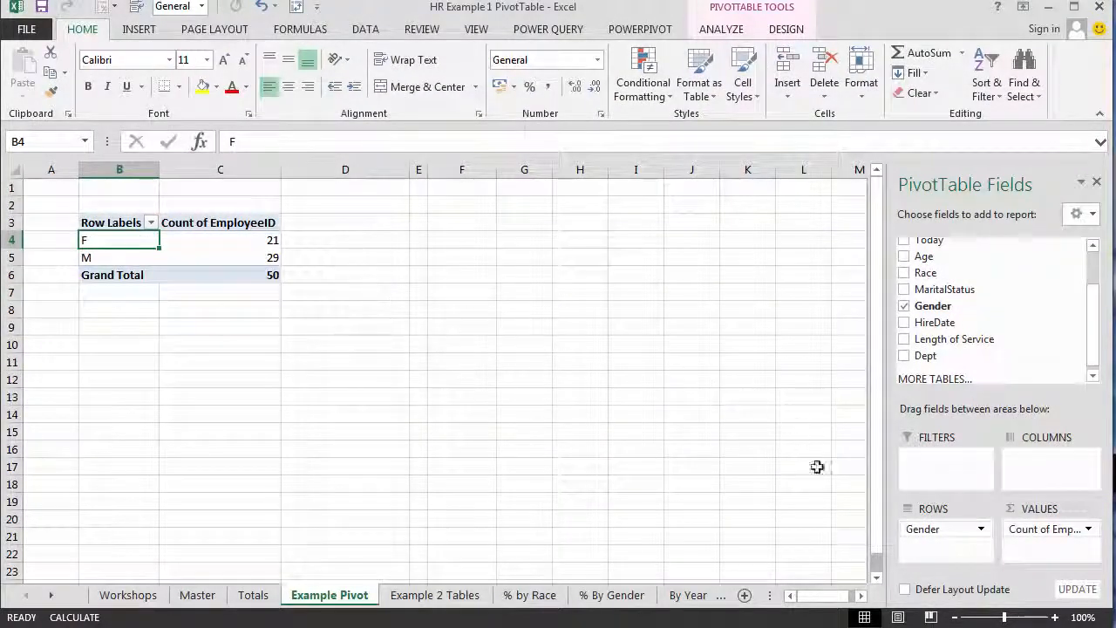
- Replace Gender with MaritalStatus as the pivot table's column field and list Dept in the rows
left_click_drag(942, 550, 850, 510)
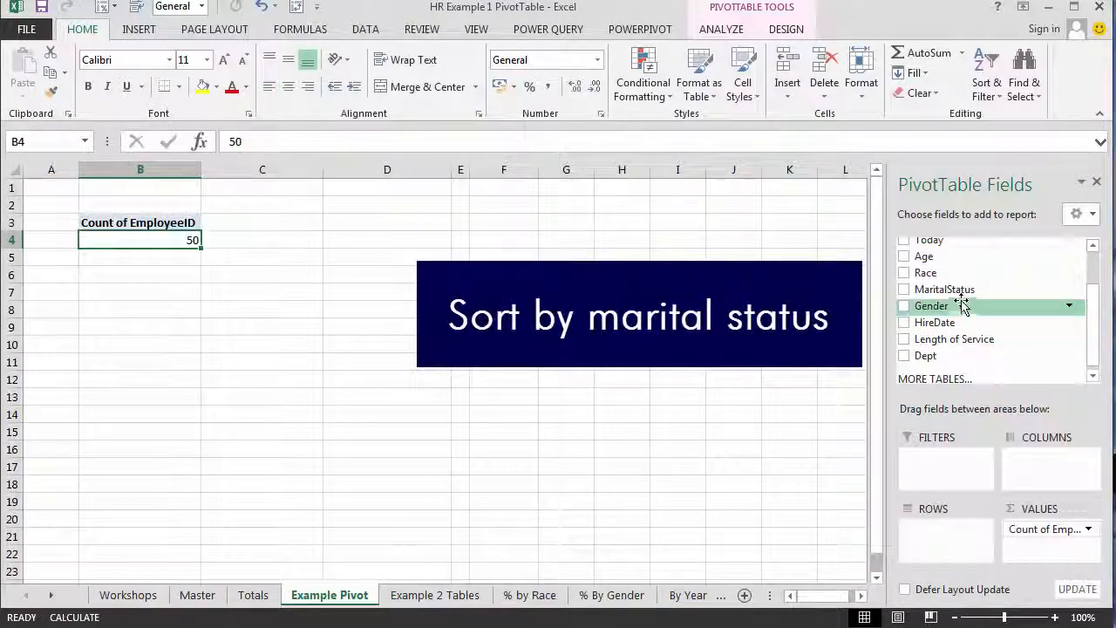
left_click_drag(941, 536, 941, 536)
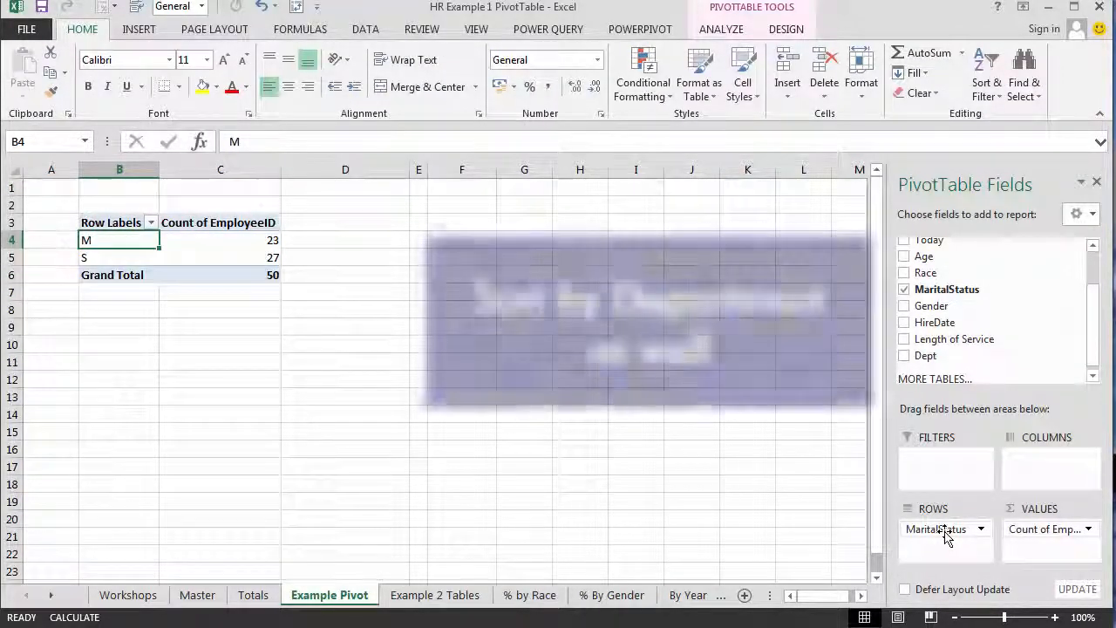
left_click_drag(1027, 490, 1031, 471)
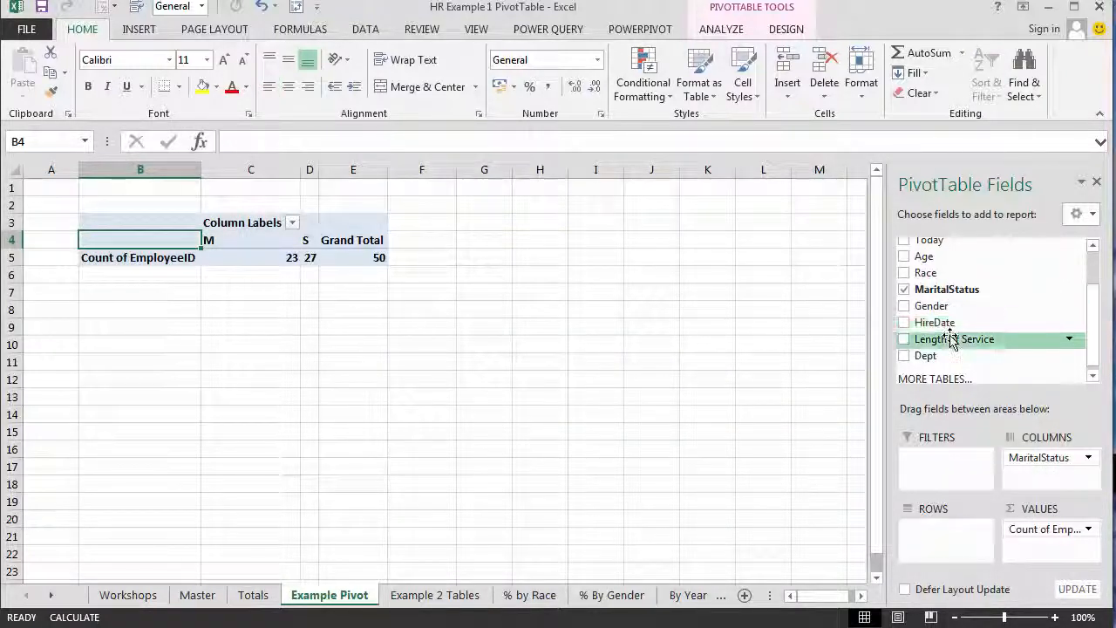
left_click_drag(934, 539, 931, 532)
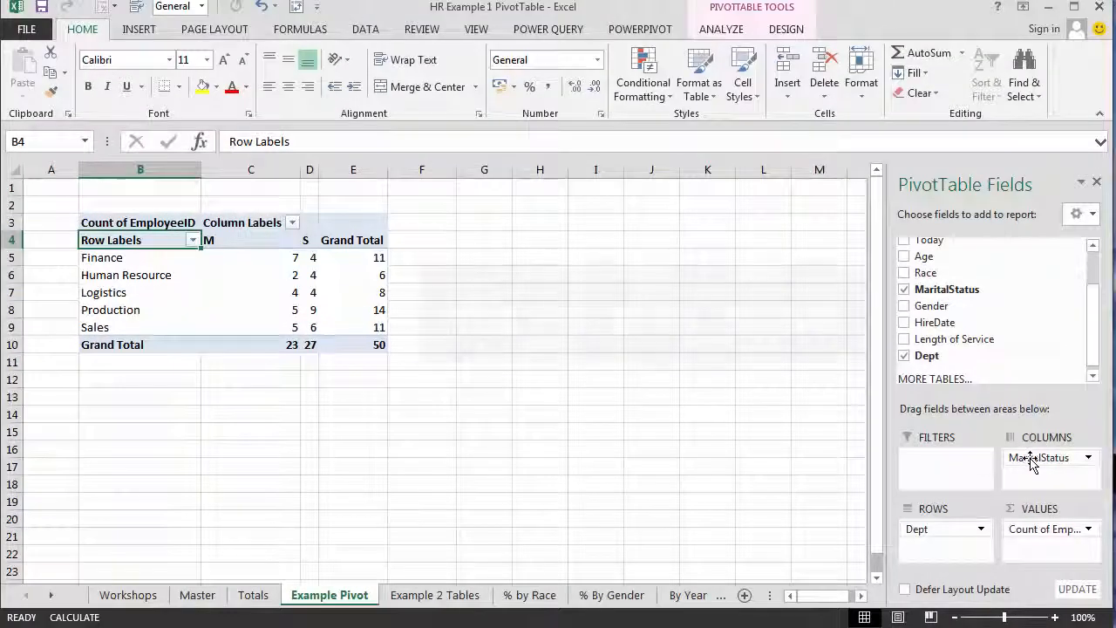
- Replace MaritalStatus with Gender as the column field of the department breakdown
left_click_drag(1031, 459, 745, 416)
left_click_drag(931, 307, 1073, 473)
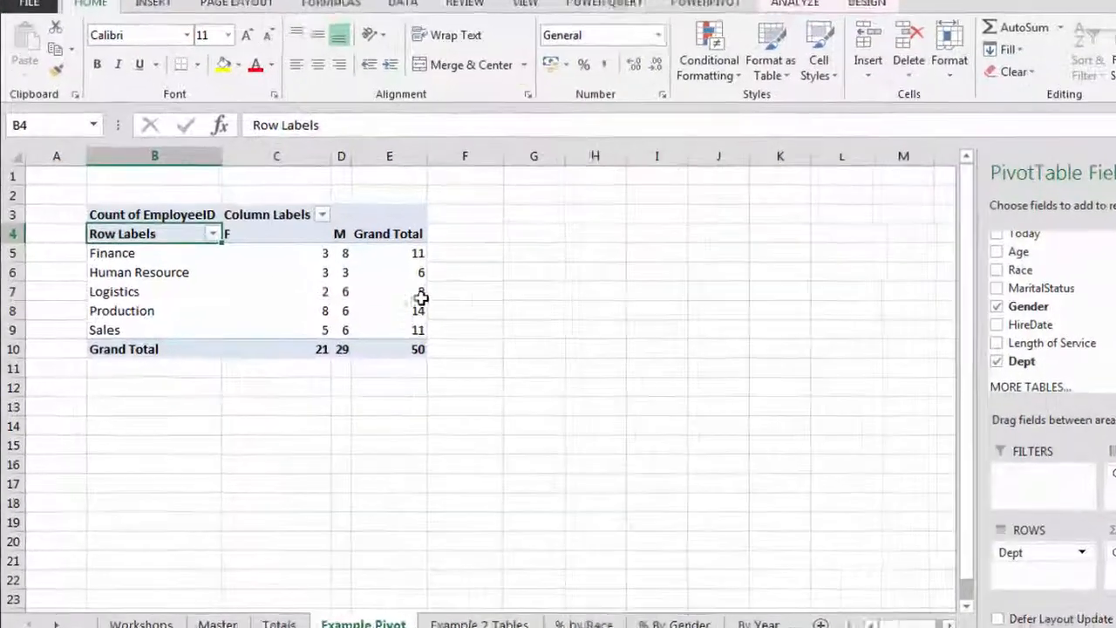
- Show the employee counts by department and gender as % of Grand Total and inspect the female share
left_click(378, 292)
right_click(379, 291)
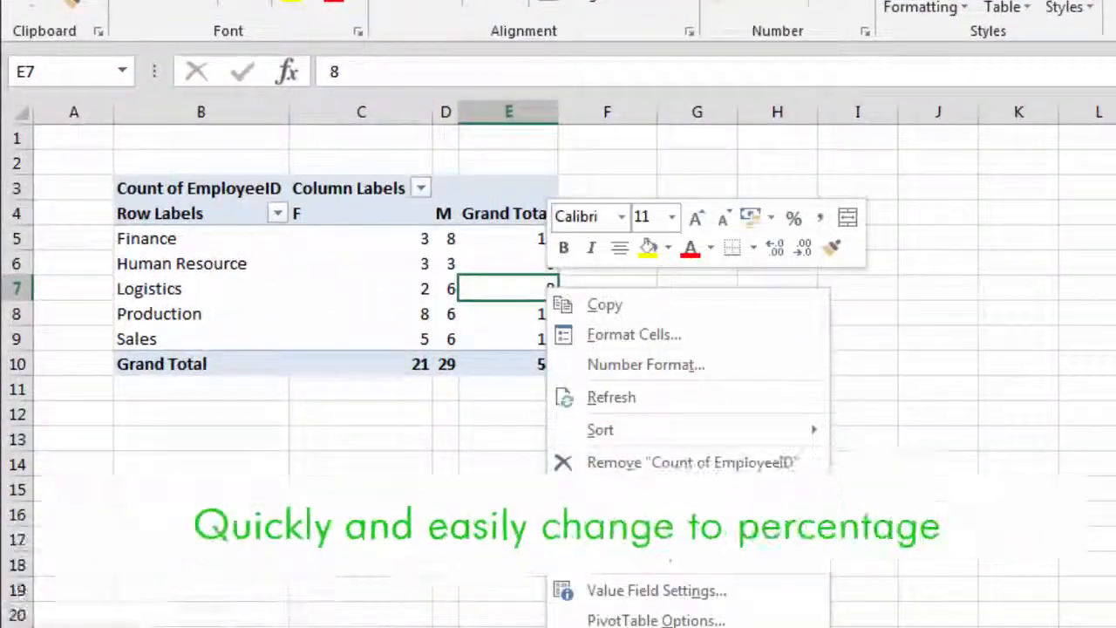
mouse_move(663, 525)
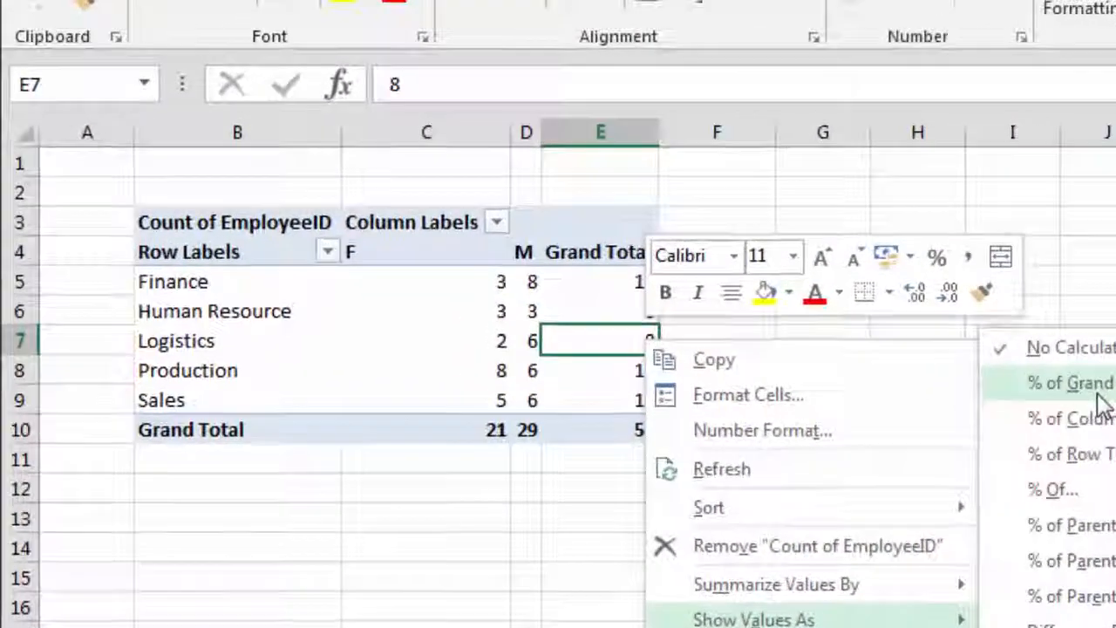
left_click(911, 323)
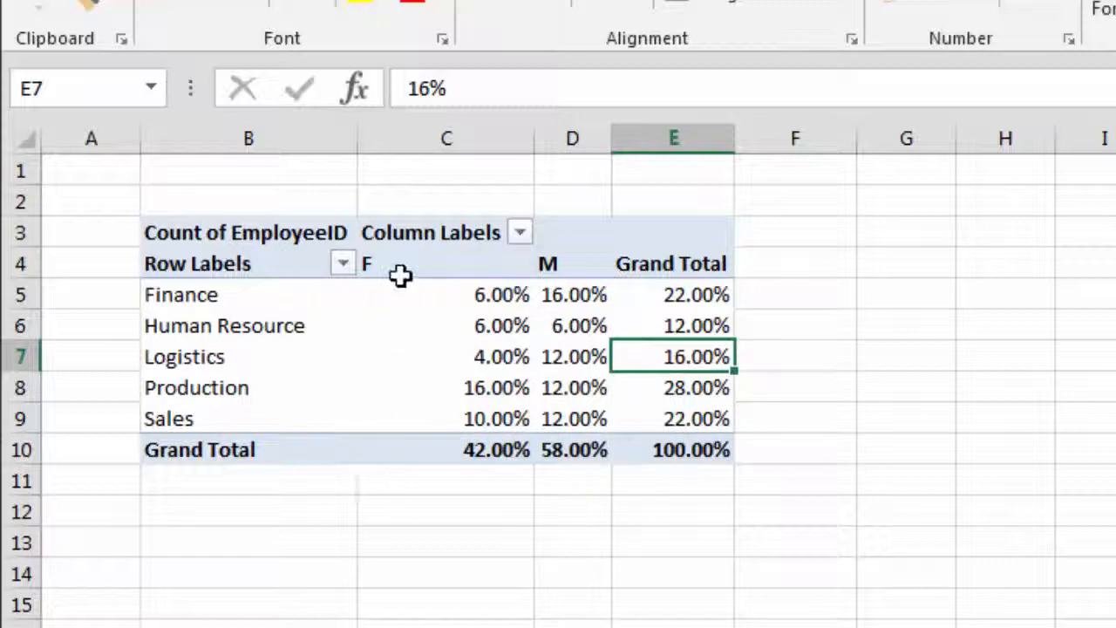
left_click(449, 425)
left_click(454, 457)
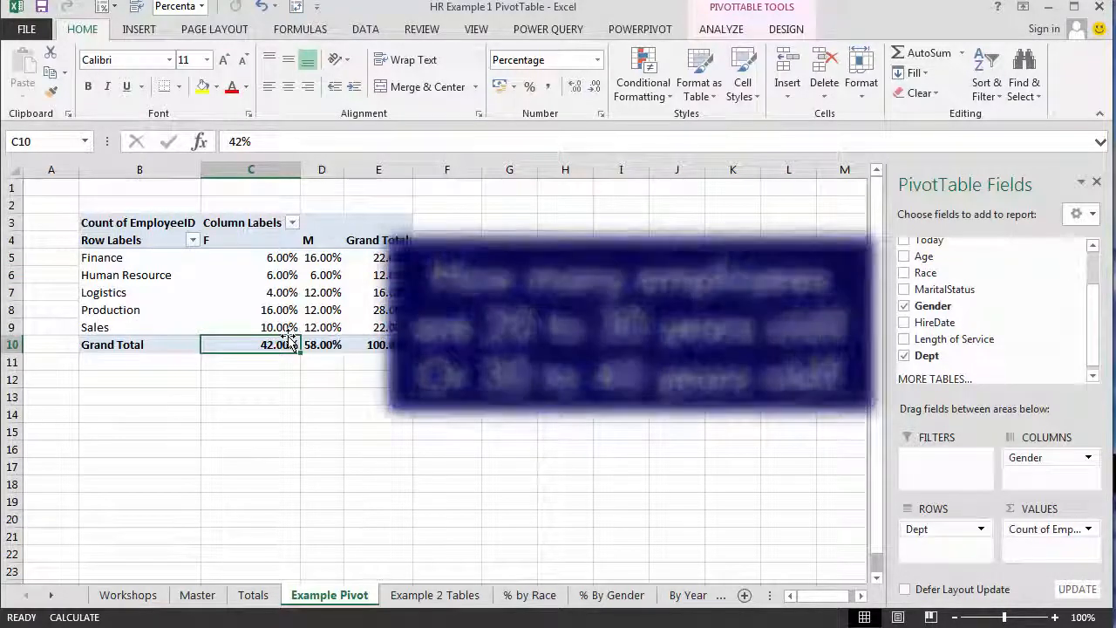
- Remove Gender and Dept from the pivot table and break down the rows by Age
left_click_drag(1032, 461, 820, 426)
left_click_drag(933, 529, 925, 384)
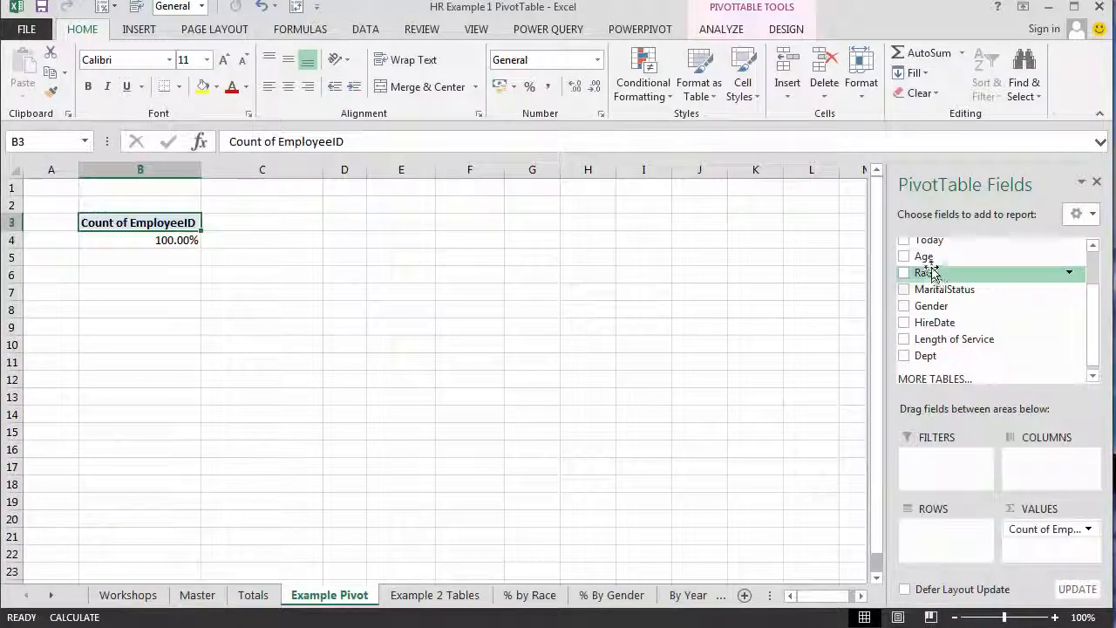
left_click_drag(938, 545, 939, 547)
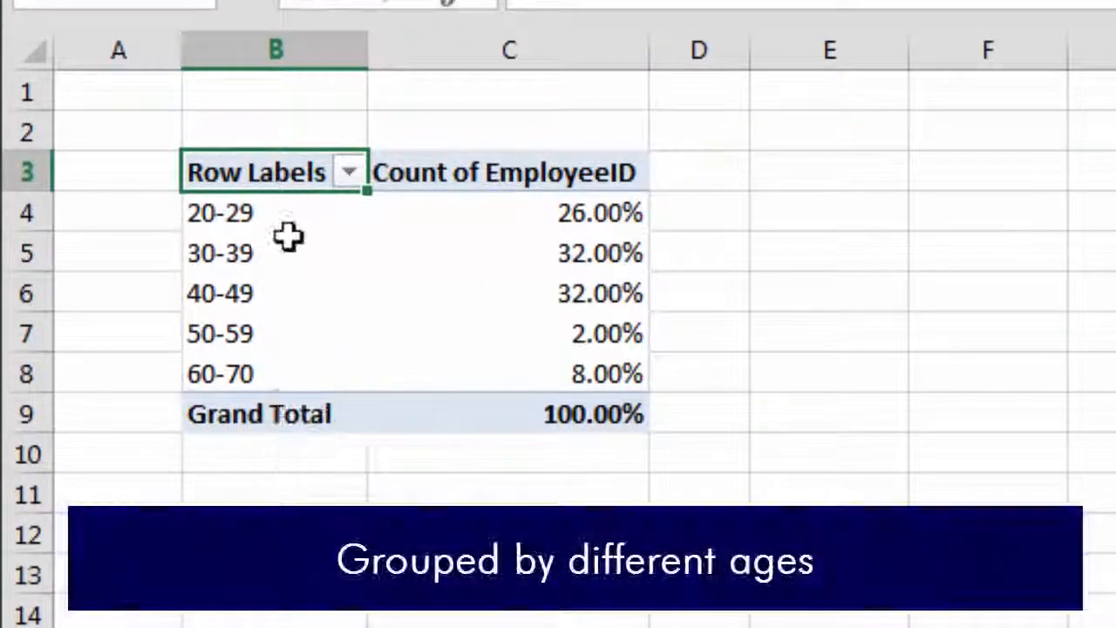
- Show the age-group values as plain counts with No Calculation and split them into columns by Gender
left_click(262, 213)
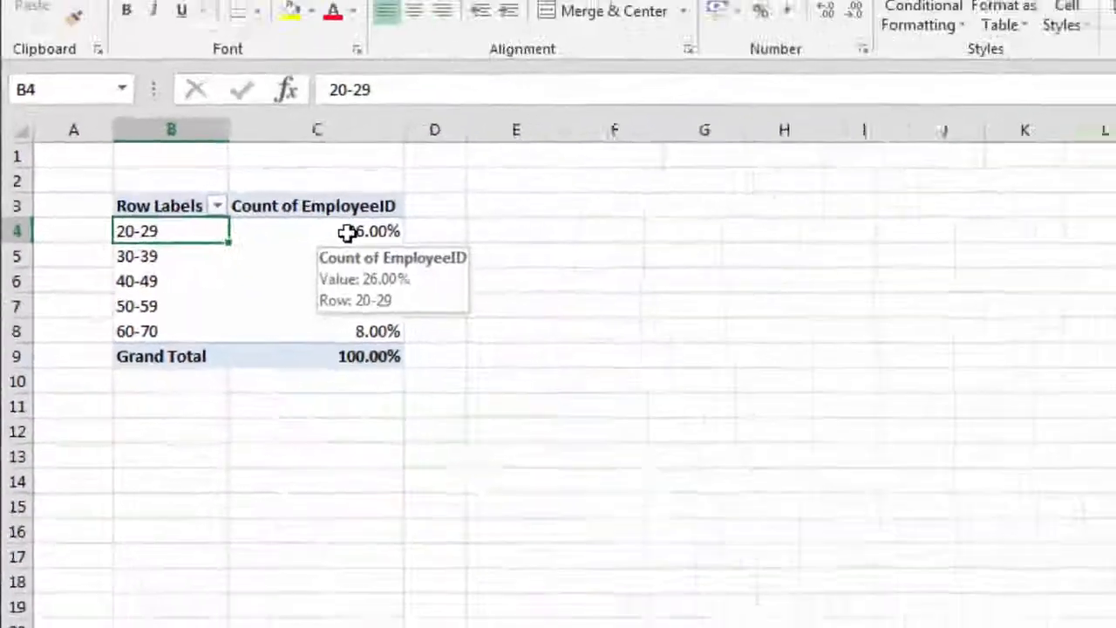
right_click(569, 214)
mouse_move(359, 406)
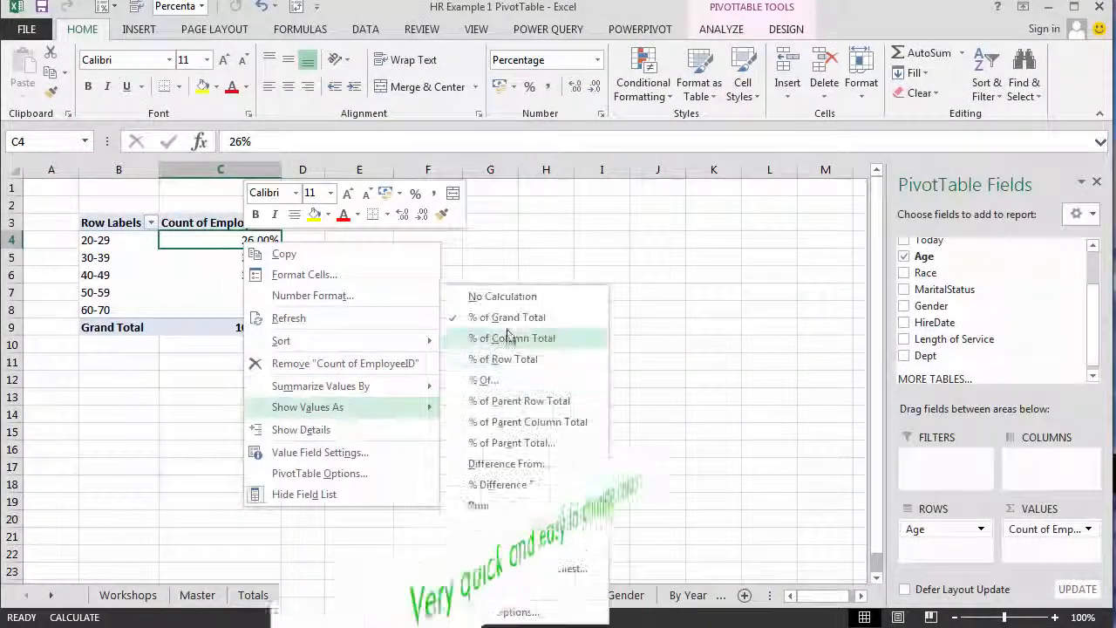
left_click(506, 298)
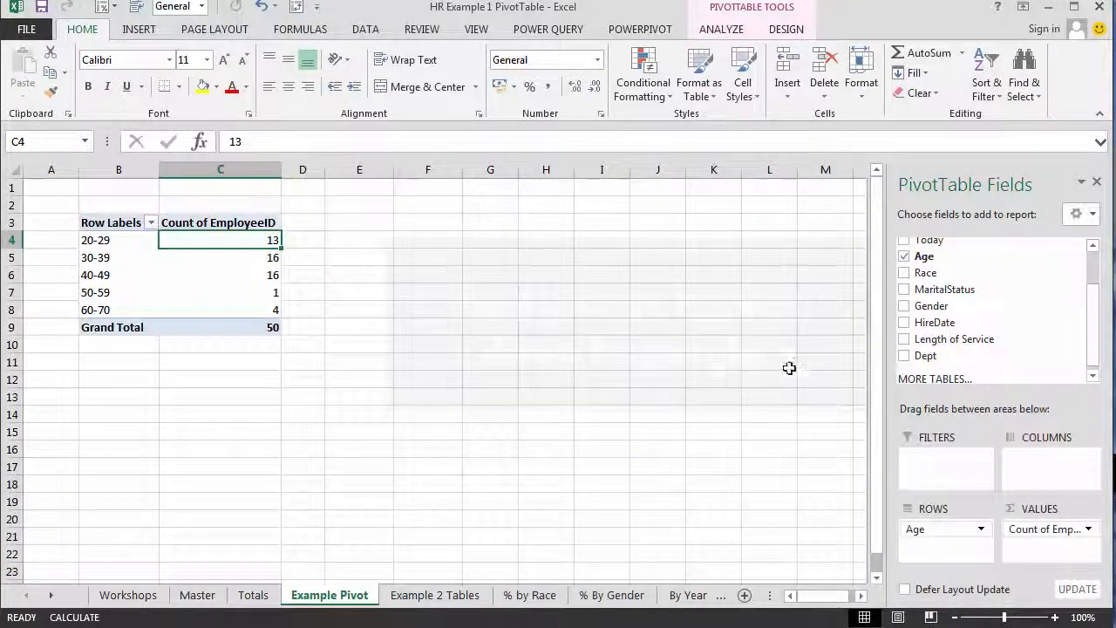
left_click_drag(931, 301, 1029, 460)
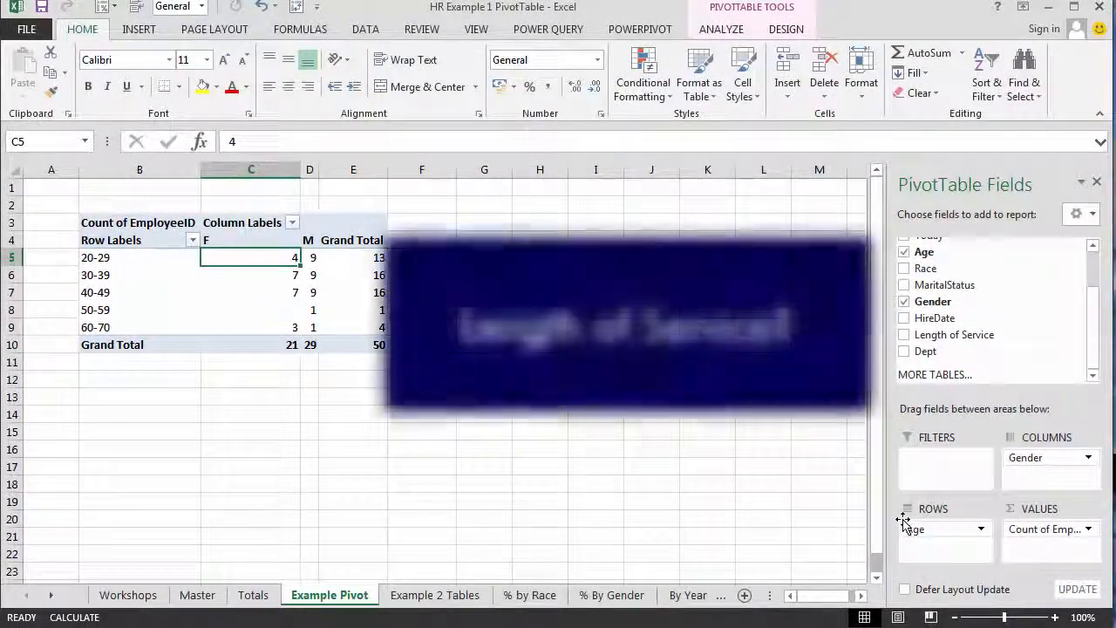
- Replace the Gender and Age fields with Length of Service in the rows and Dept in the columns
left_click_drag(1032, 462, 818, 441)
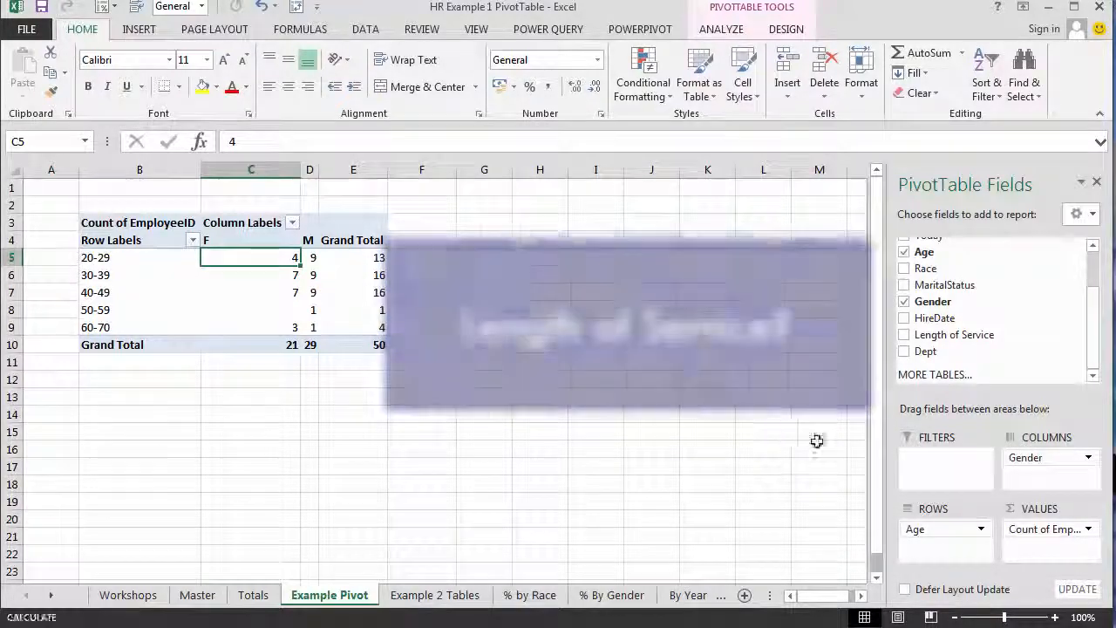
left_click_drag(804, 485, 803, 484)
left_click_drag(942, 335, 938, 534)
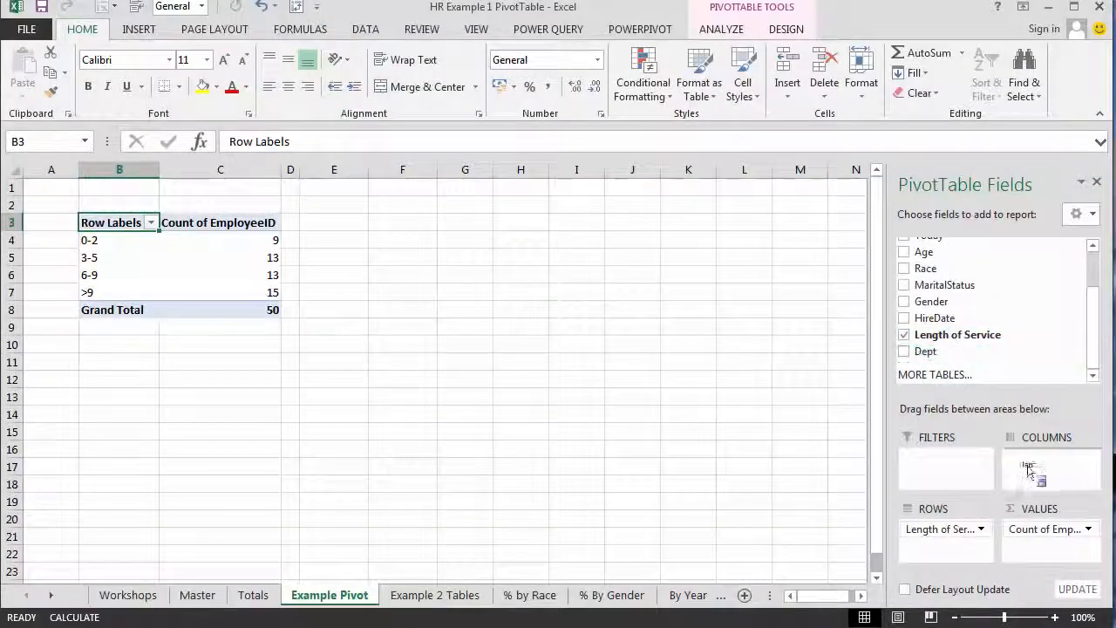
left_click_drag(1029, 471, 1030, 473)
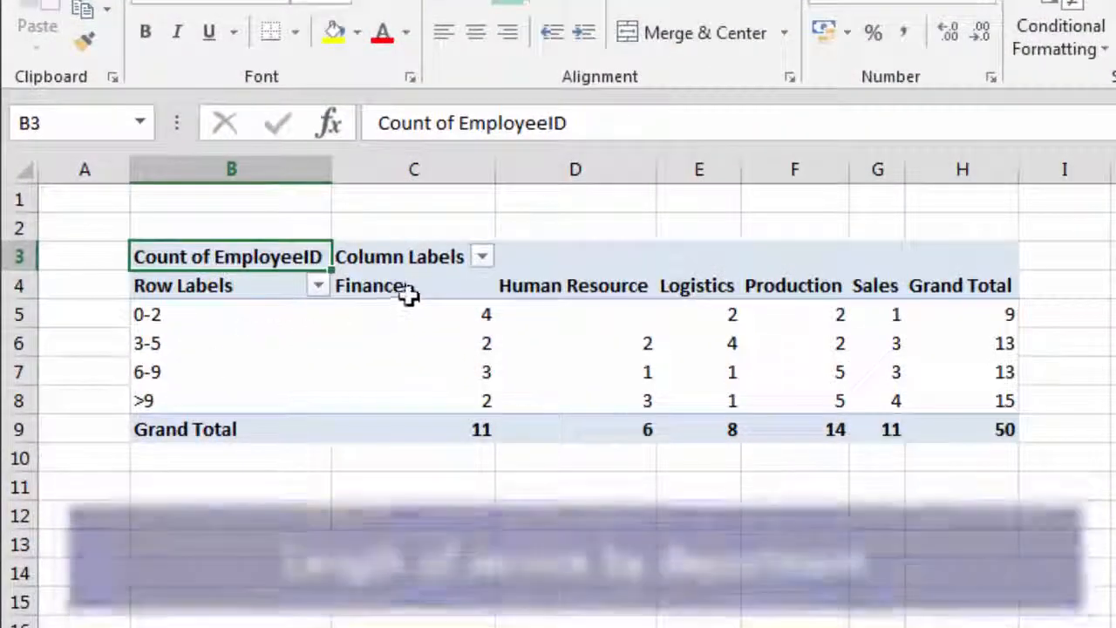
left_click(476, 319)
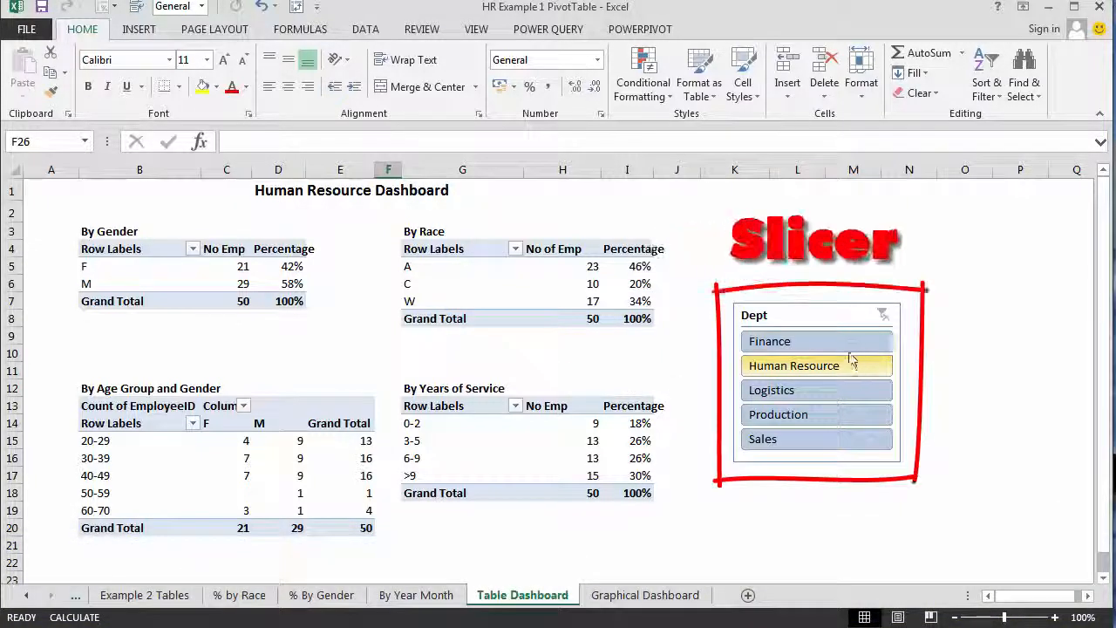
- Filter the Human Resource Dashboard tables to the Finance department with the Dept slicer
left_click(794, 343)
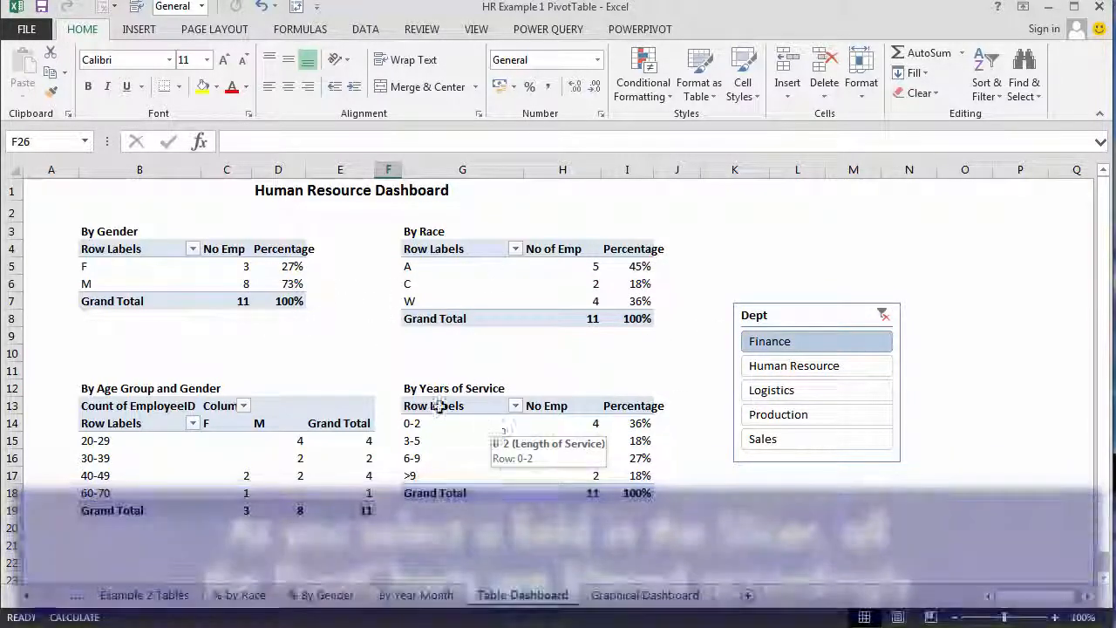
mouse_move(235, 307)
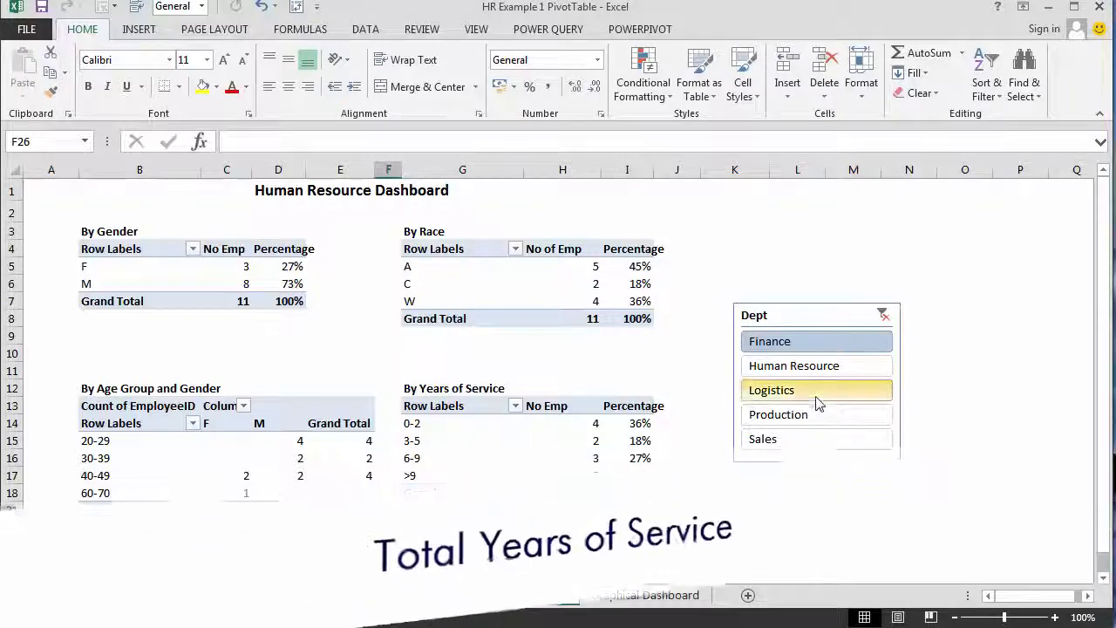
- Compare the dashboard tables for Human Resource, Logistics, Production and Sales using the Dept slicer, and return to Finance
left_click(811, 367)
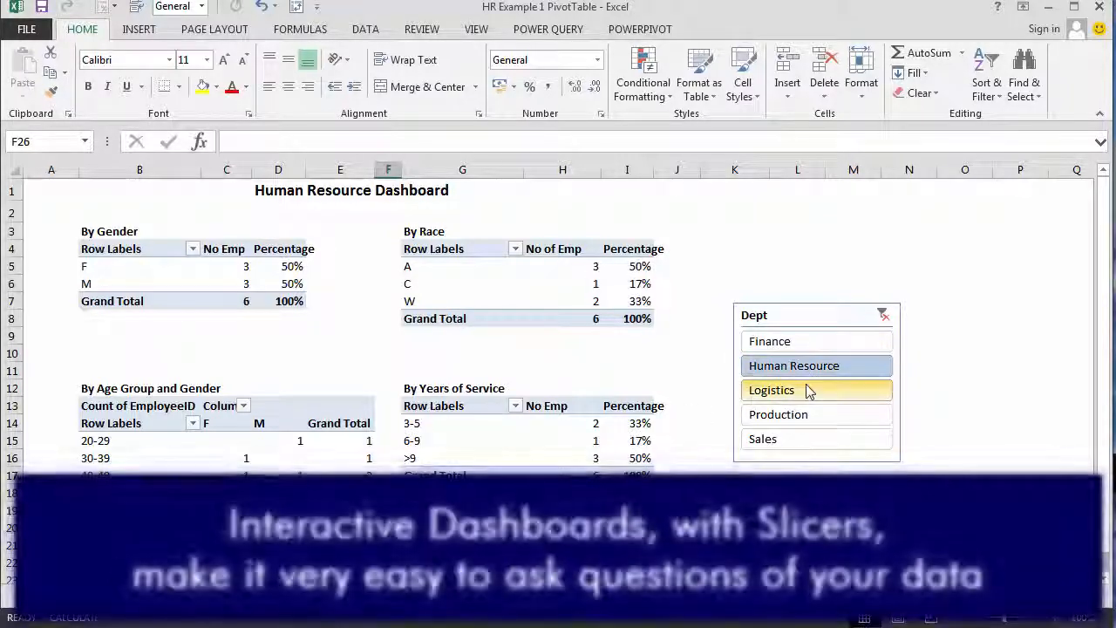
left_click(808, 393)
left_click(807, 417)
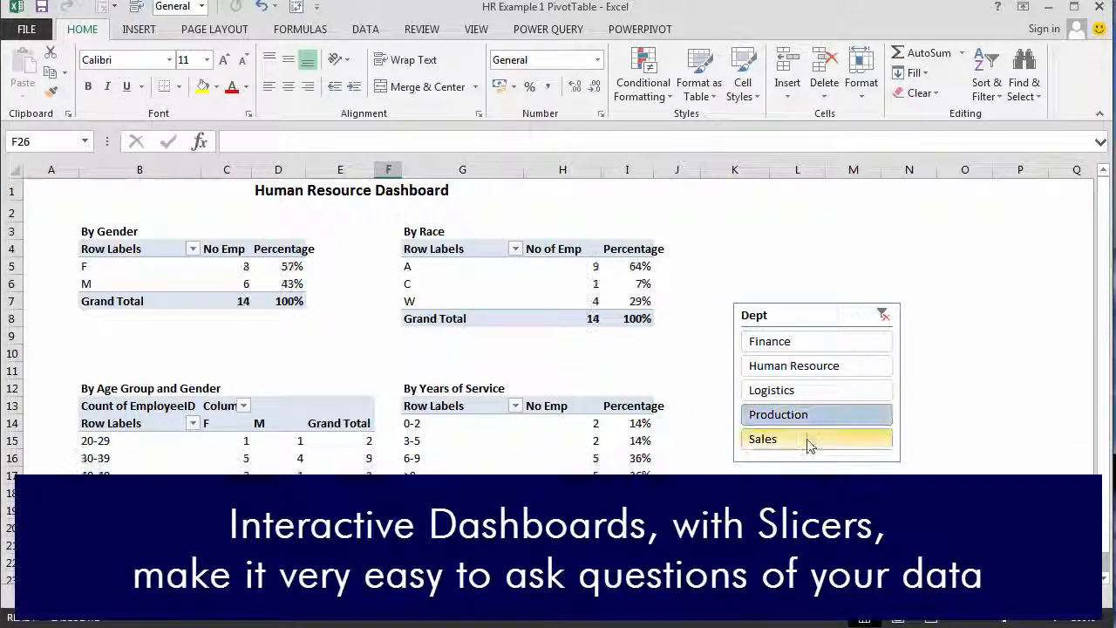
left_click(810, 437)
left_click(811, 417)
left_click(810, 390)
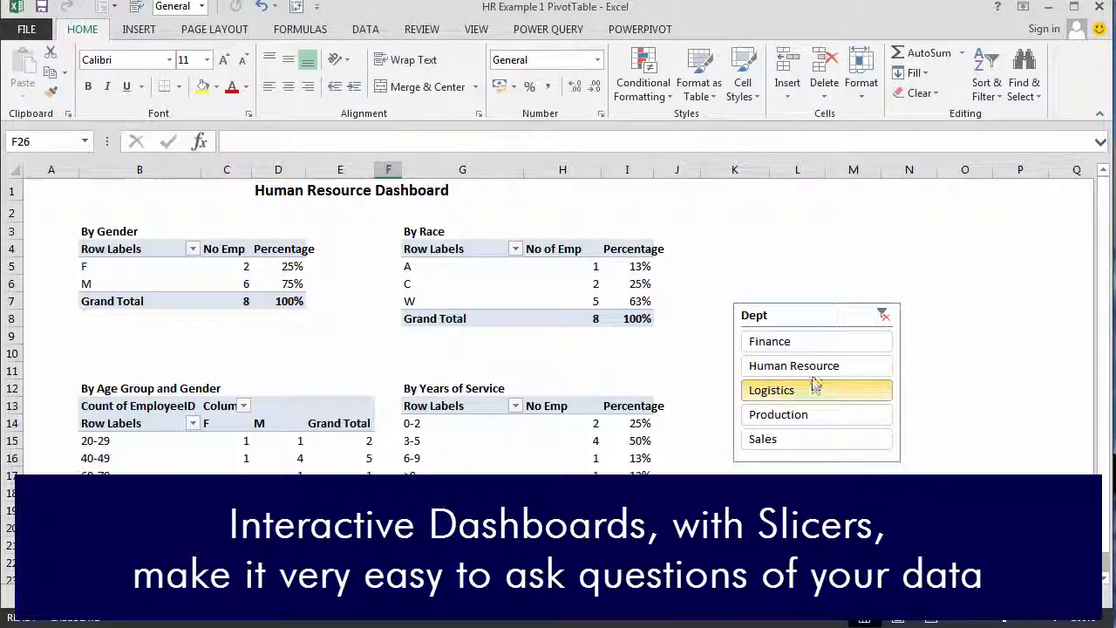
left_click(807, 366)
left_click(802, 345)
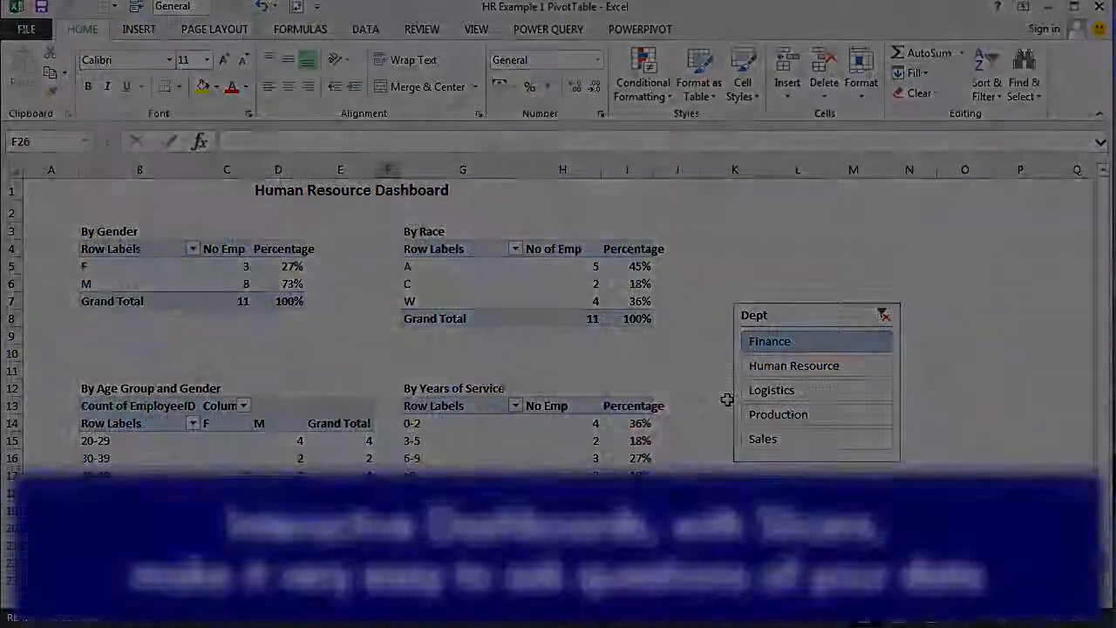